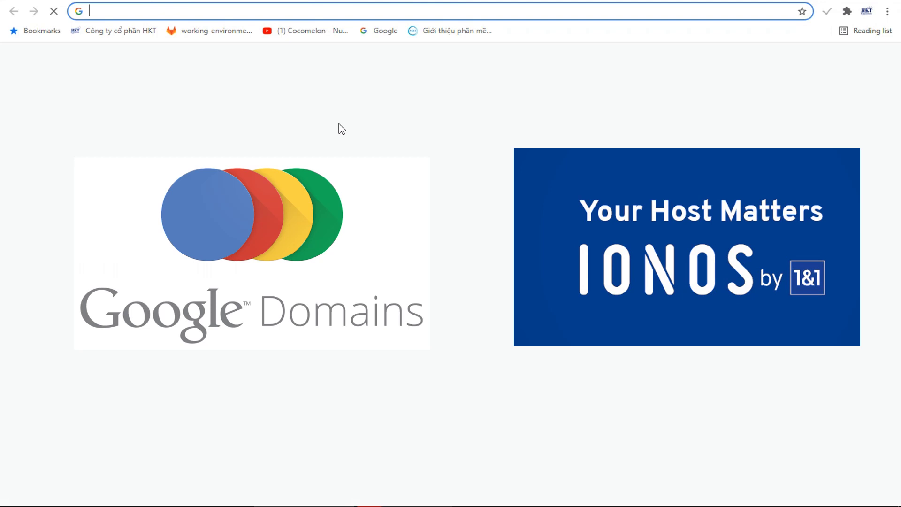
{"action": "type", "text": "go"}
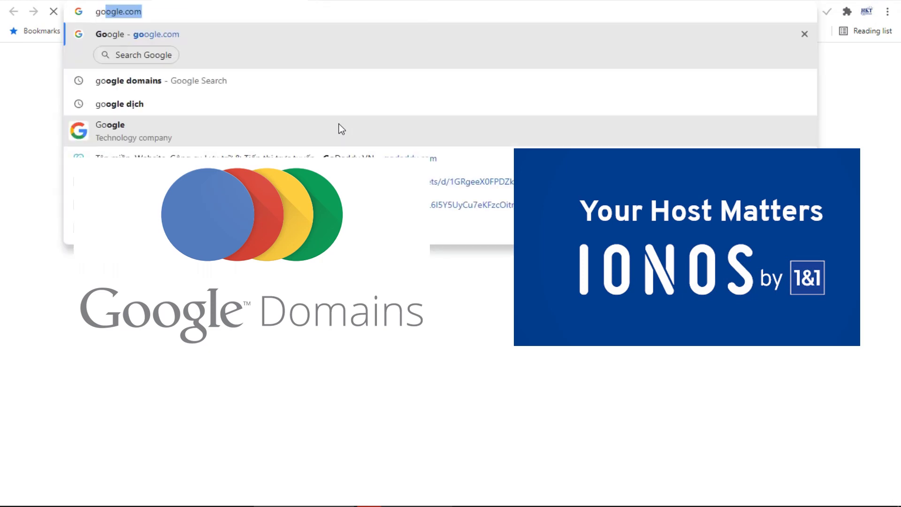
Search Google for 'google domains' and open the domains.google registrar site
{"action": "left_click", "coordinate": [250, 86]}
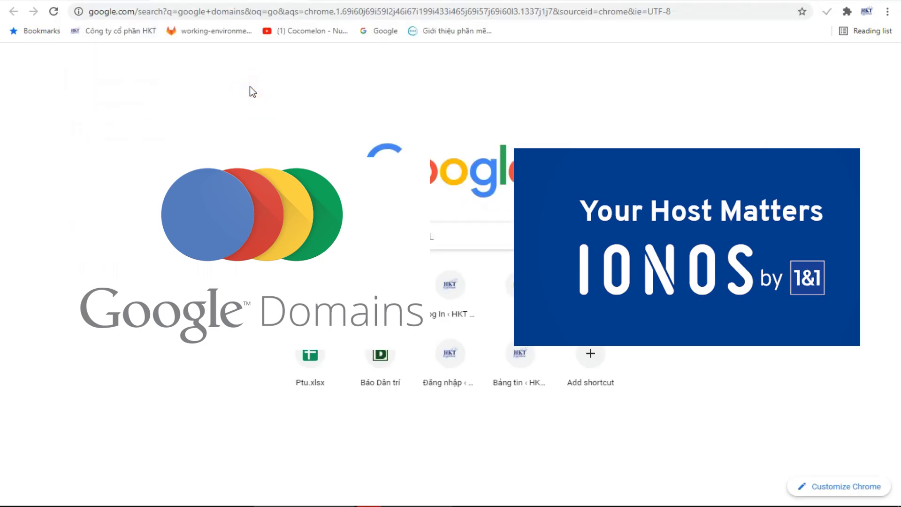
{"action": "triple_click", "coordinate": [161, 53]}
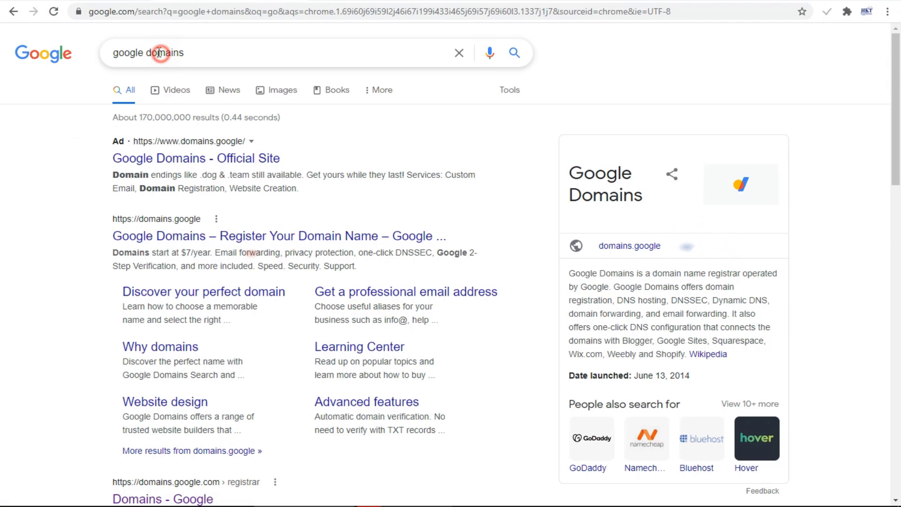
{"action": "left_click", "coordinate": [59, 113]}
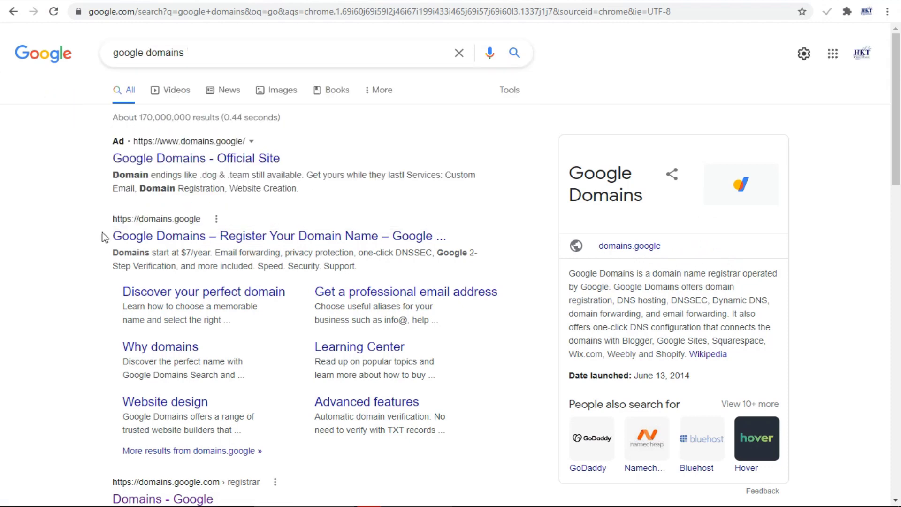
{"action": "scroll", "coordinate": [189, 338], "scroll_direction": "down", "scroll_amount": 4}
{"action": "left_click", "coordinate": [172, 253]}
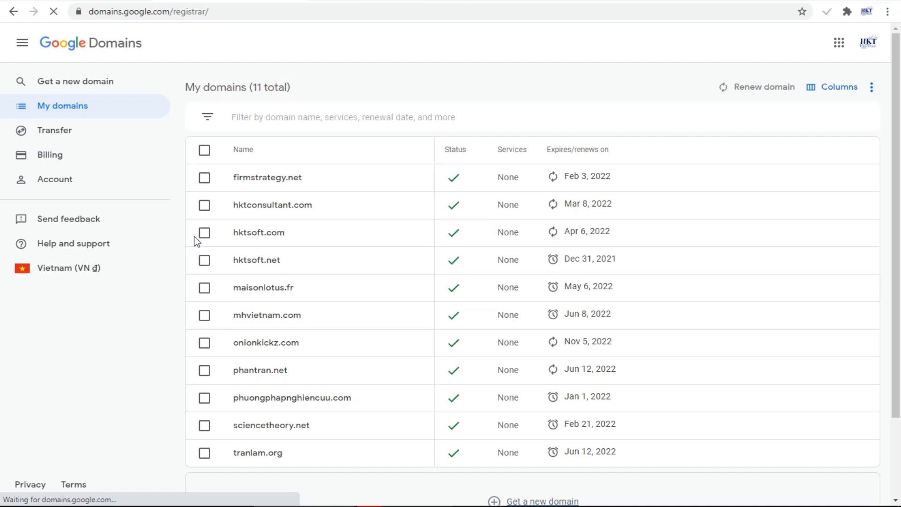
Open hktconsultant.com's DNS settings and start editing its custom name servers
{"action": "left_click", "coordinate": [267, 210]}
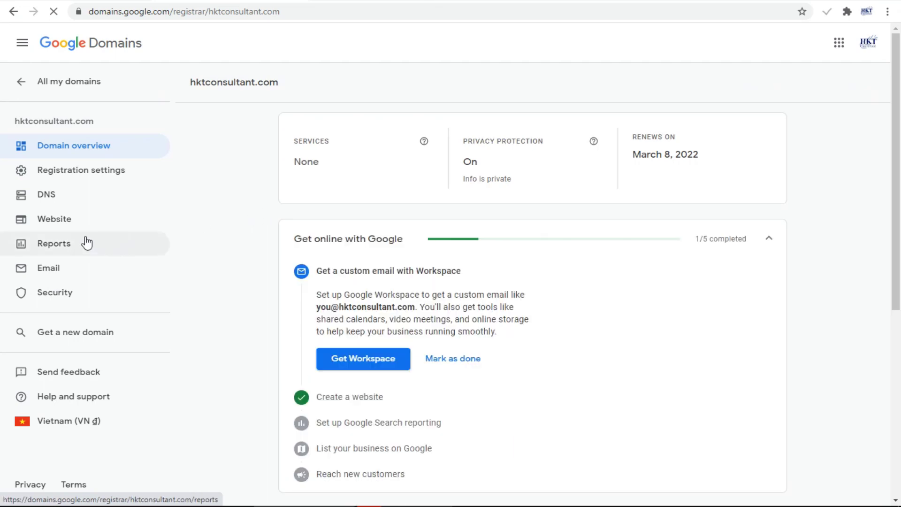
{"action": "left_click", "coordinate": [48, 196]}
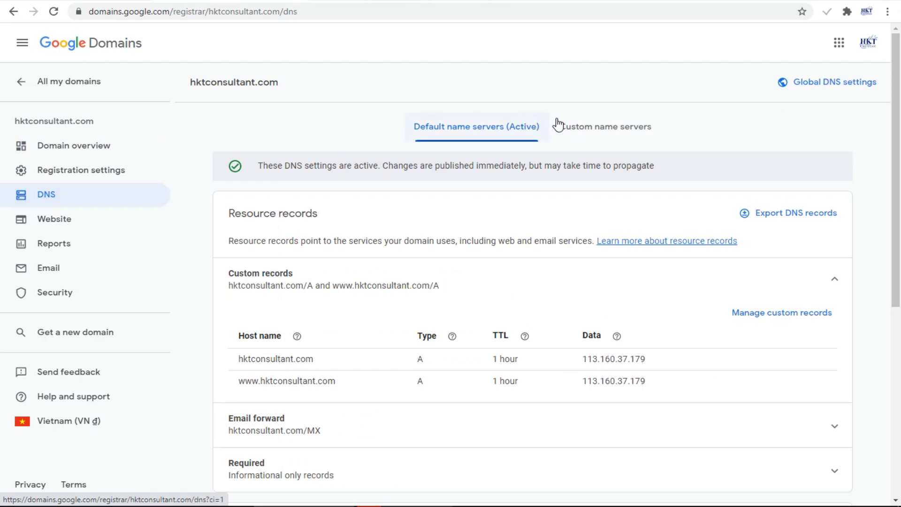
{"action": "left_click", "coordinate": [584, 127]}
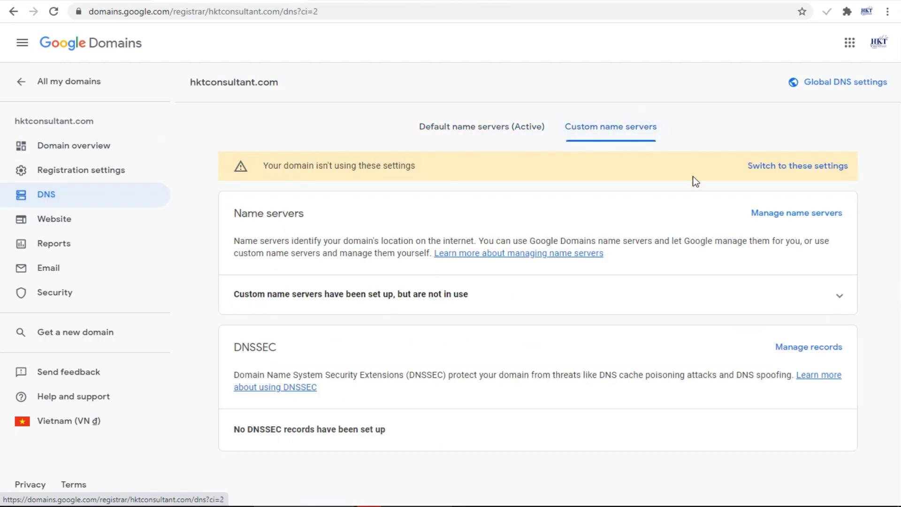
{"action": "left_click", "coordinate": [766, 214]}
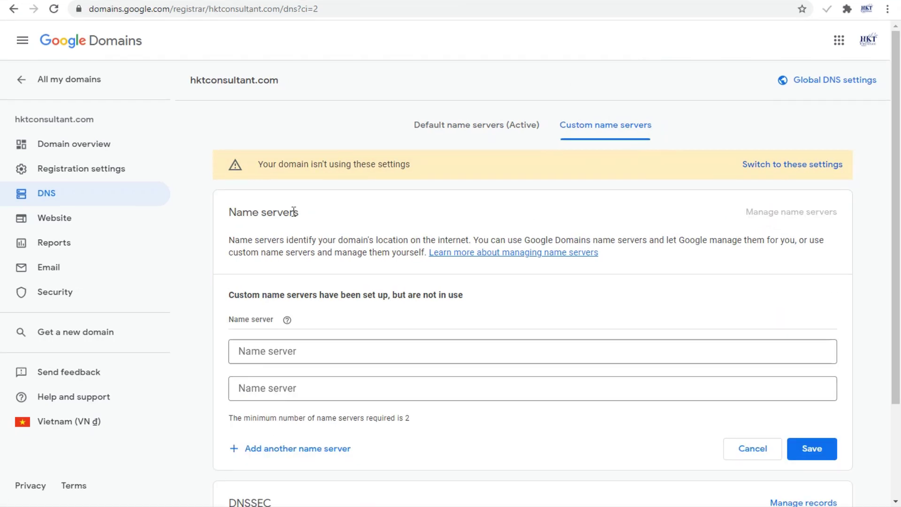
{"action": "left_click", "coordinate": [281, 350]}
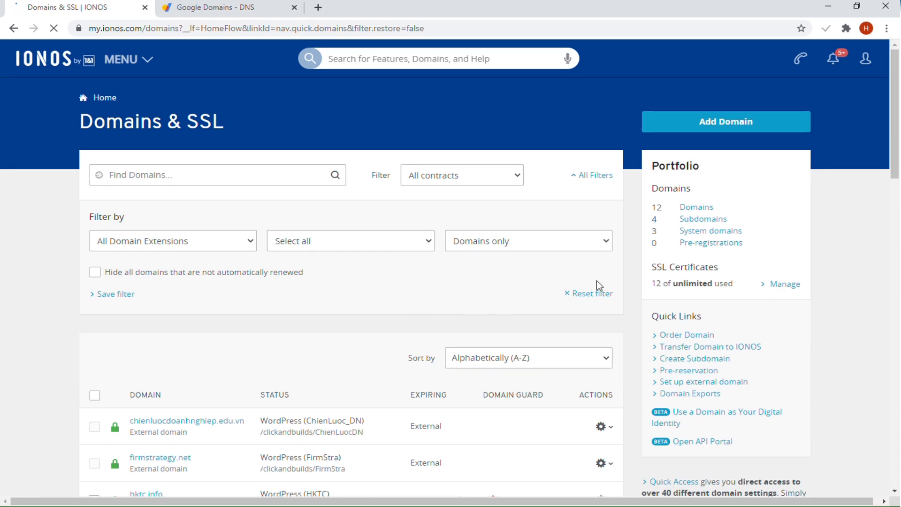
Start IONOS external domain setup for hktconsultant.com from Quick Links
{"action": "left_click", "coordinate": [687, 384]}
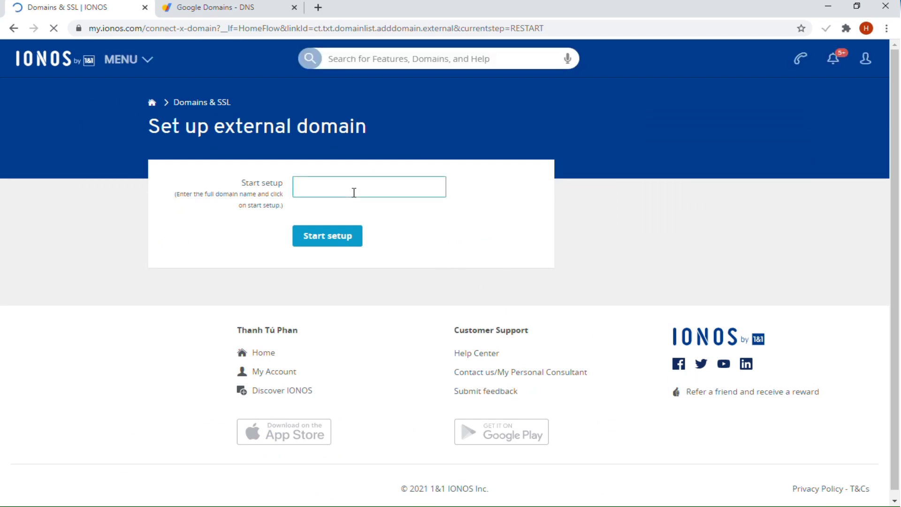
{"action": "type", "text": "hktco"}
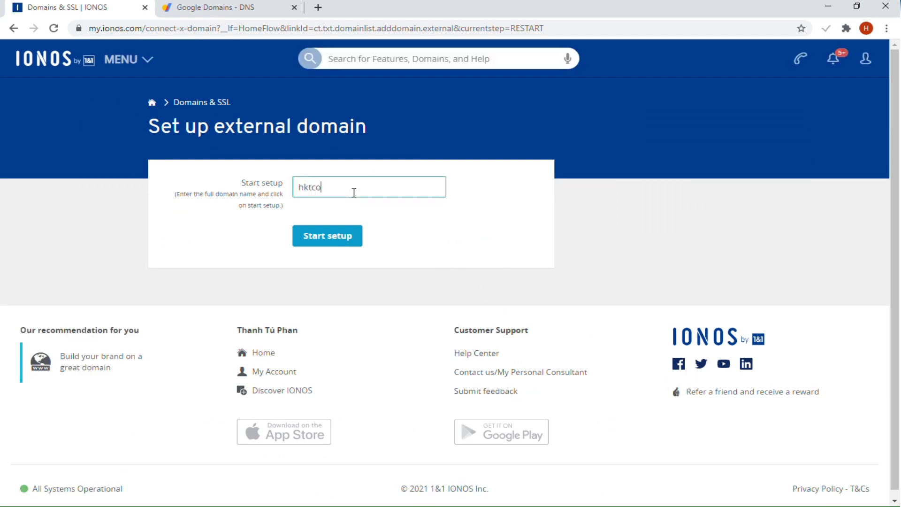
{"action": "type", "text": "nsultant"}
{"action": "type", "text": ".com"}
{"action": "left_click", "coordinate": [304, 233]}
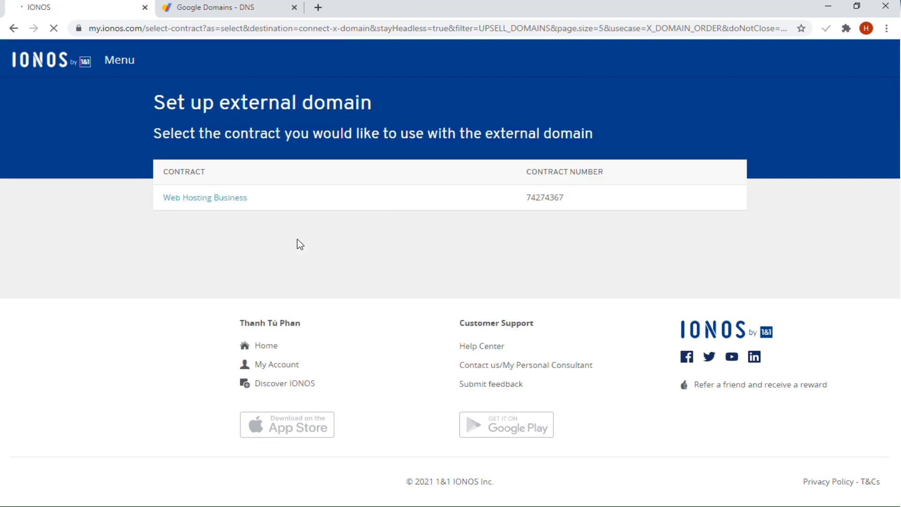
Choose the Web Hosting Business contract and IONOS name servers, then confirm the selection
{"action": "left_click", "coordinate": [208, 201]}
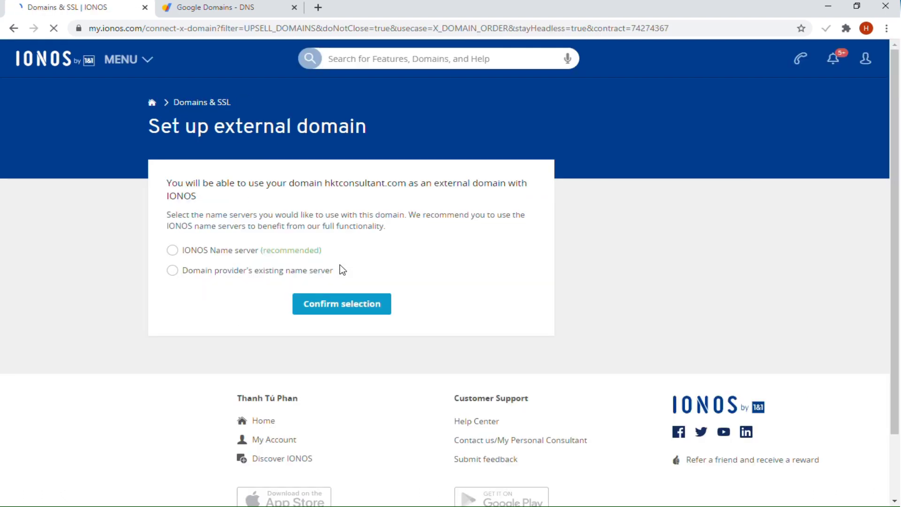
{"action": "left_click", "coordinate": [173, 251]}
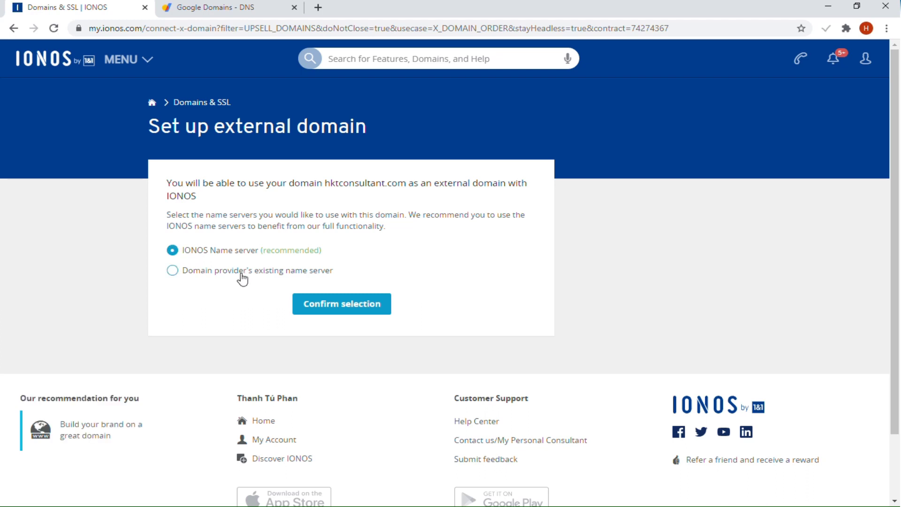
{"action": "left_click", "coordinate": [338, 307]}
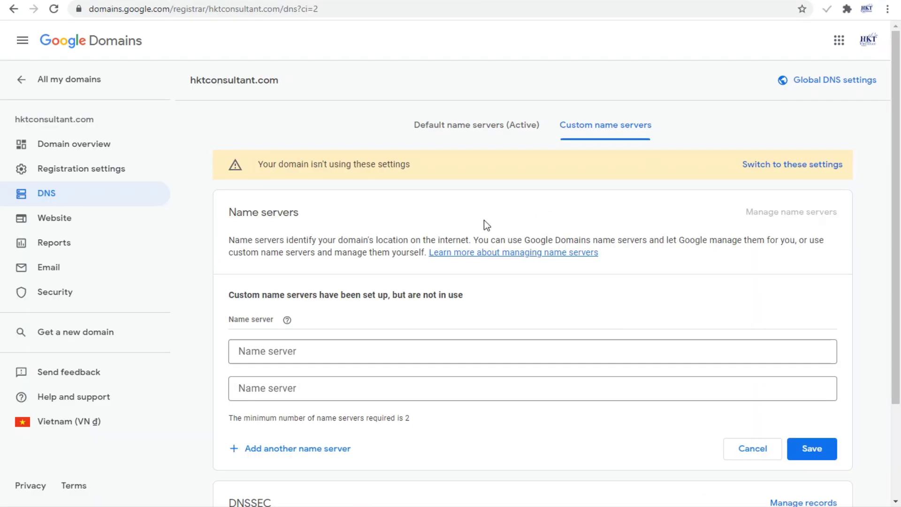
Copy ns1045.ui-dns.org and ns1045.ui-dns.de into the first two Google Domains name server fields
{"action": "left_click", "coordinate": [282, 350]}
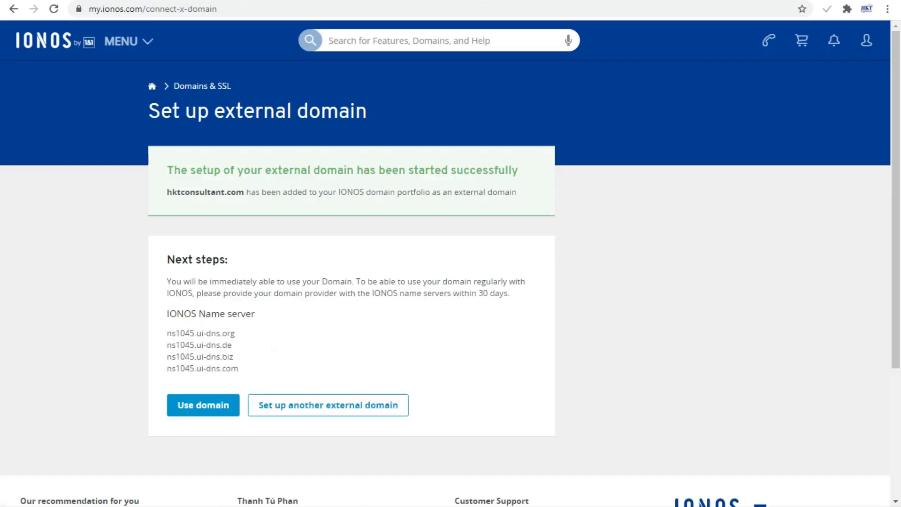
{"action": "triple_click", "coordinate": [211, 333]}
{"action": "right_click", "coordinate": [220, 339]}
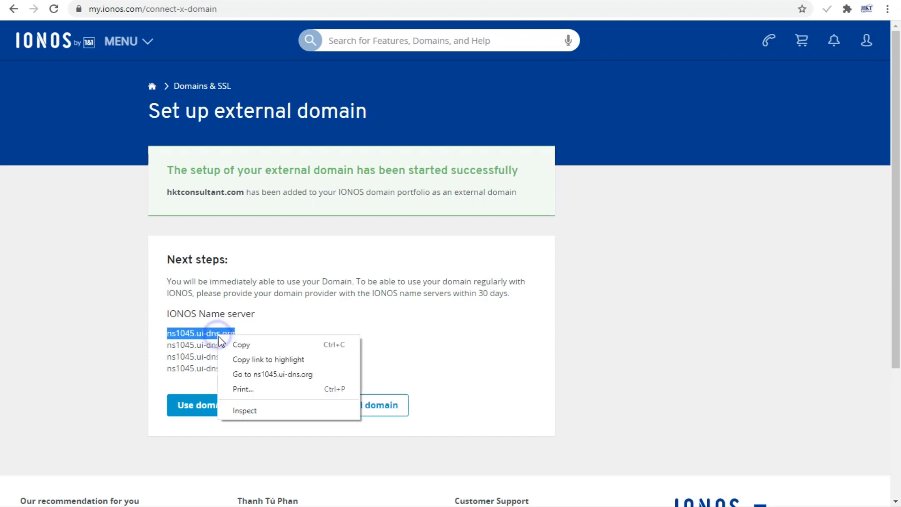
{"action": "left_click", "coordinate": [227, 344]}
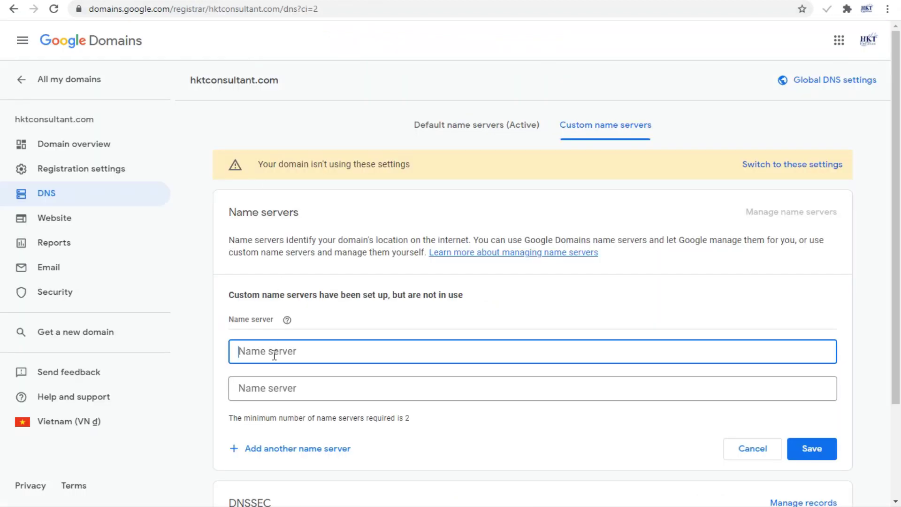
{"action": "right_click", "coordinate": [274, 356]}
{"action": "left_click", "coordinate": [305, 258]}
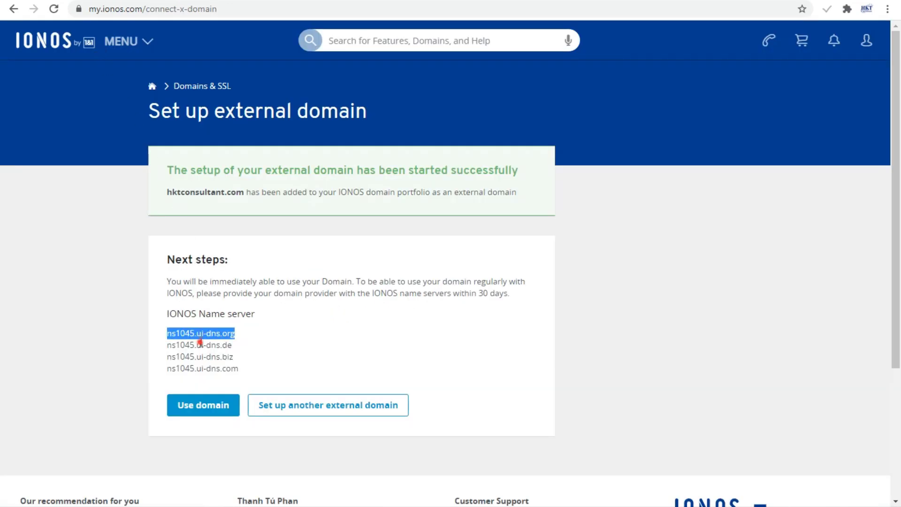
{"action": "triple_click", "coordinate": [200, 345]}
{"action": "right_click", "coordinate": [202, 345]}
{"action": "left_click", "coordinate": [214, 354]}
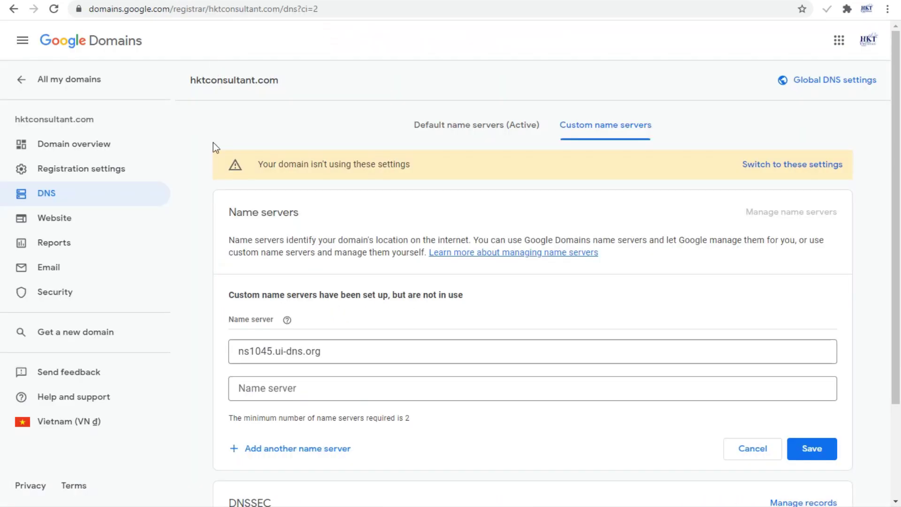
{"action": "left_click", "coordinate": [242, 388]}
{"action": "right_click", "coordinate": [243, 389]}
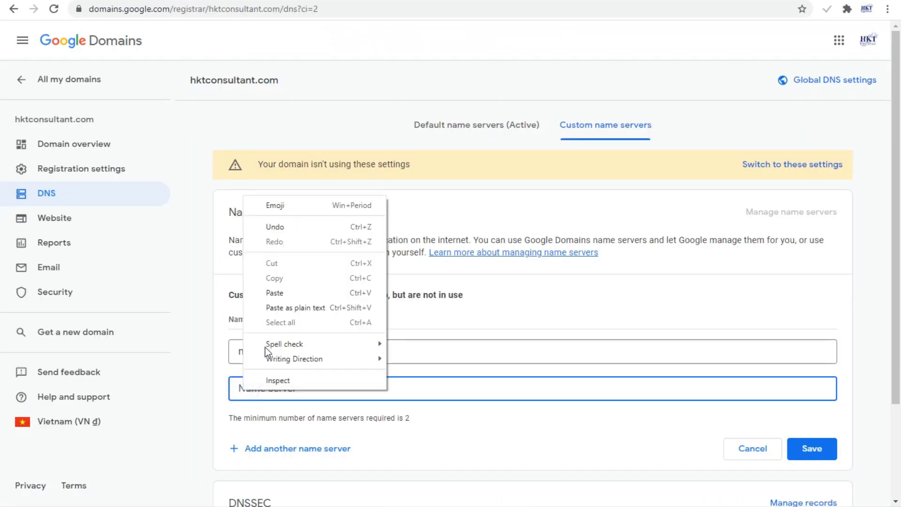
{"action": "left_click", "coordinate": [276, 293]}
Add two more name server fields and fill them with ns1045.ui-dns.biz and ns1045.ui-dns.com
{"action": "left_click", "coordinate": [254, 449]}
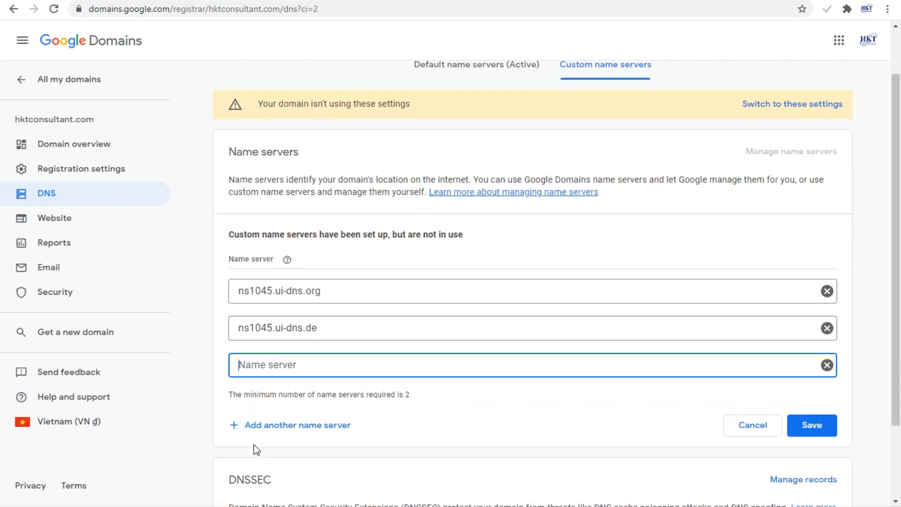
{"action": "left_click", "coordinate": [282, 366]}
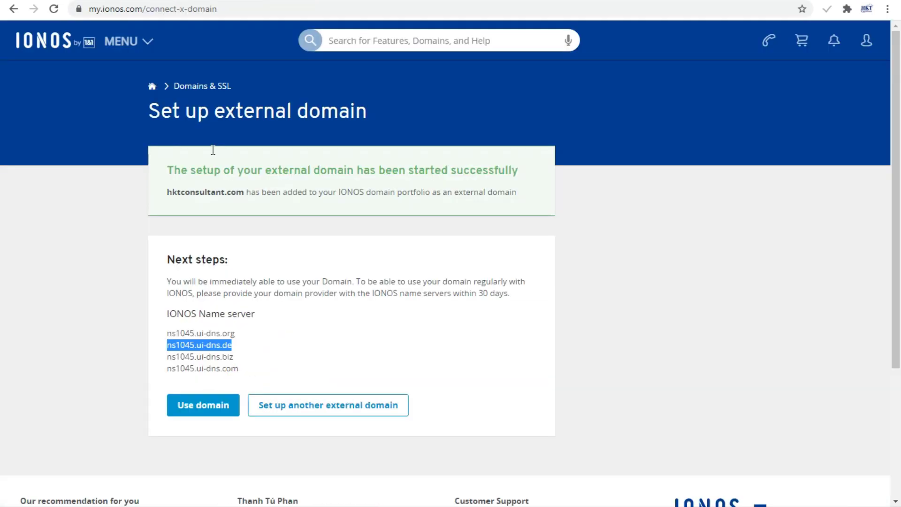
{"action": "triple_click", "coordinate": [204, 356]}
{"action": "right_click", "coordinate": [203, 358]}
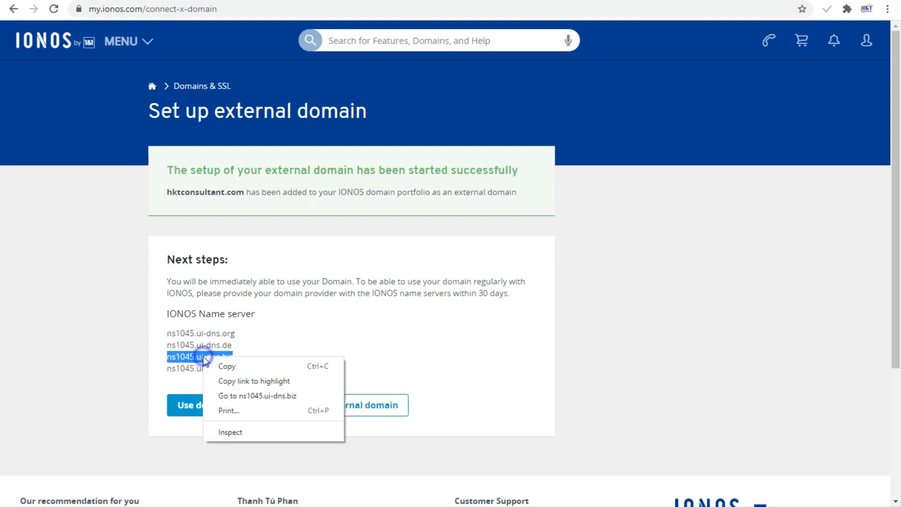
{"action": "left_click", "coordinate": [221, 366]}
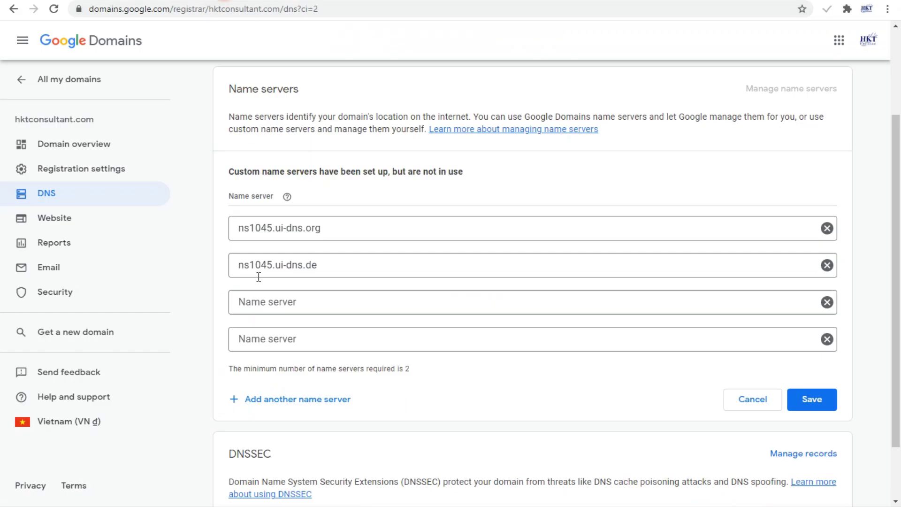
{"action": "left_click", "coordinate": [259, 301]}
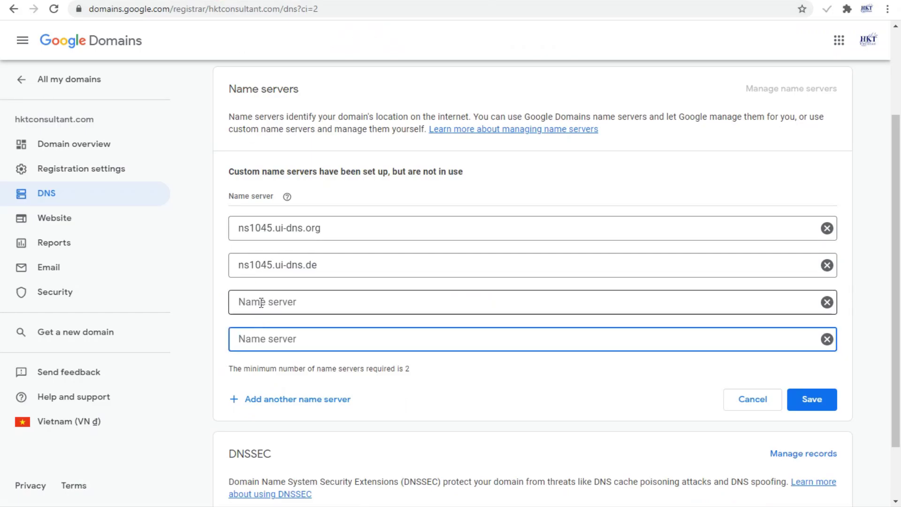
{"action": "right_click", "coordinate": [260, 303]}
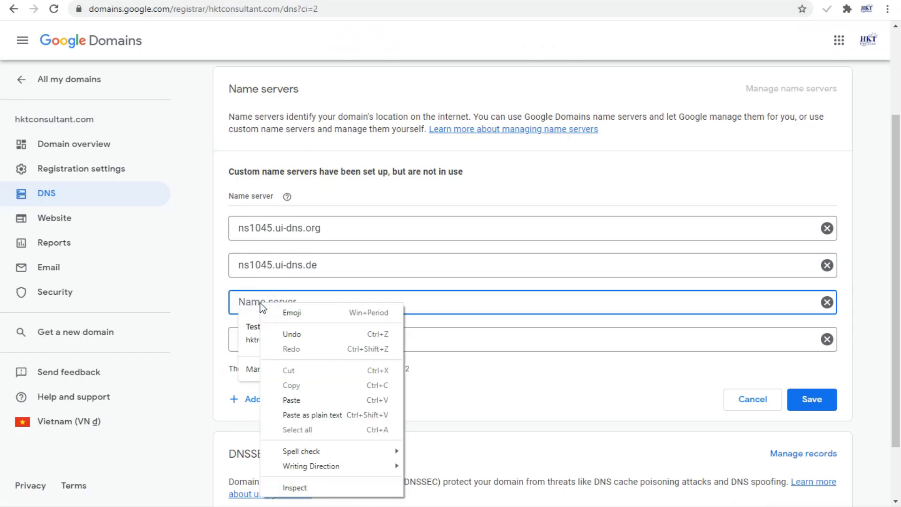
{"action": "left_click", "coordinate": [292, 400]}
{"action": "left_click", "coordinate": [251, 343]}
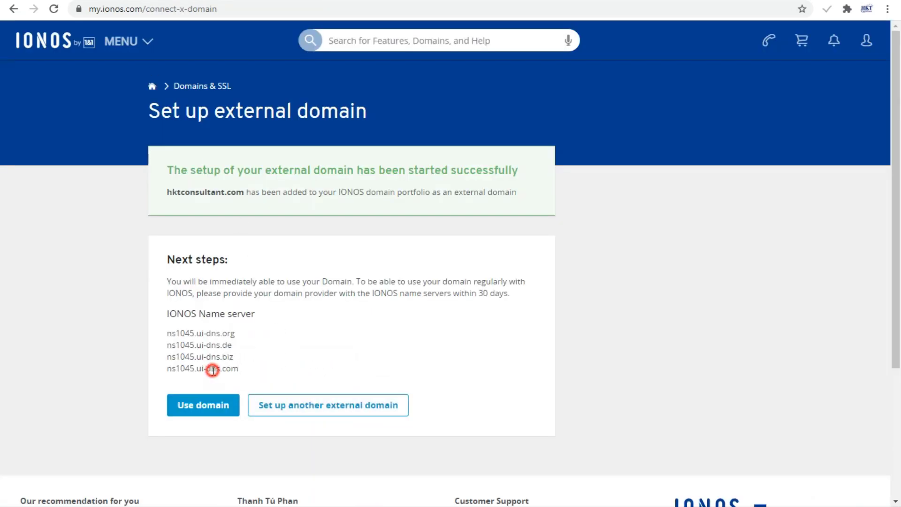
{"action": "triple_click", "coordinate": [211, 369]}
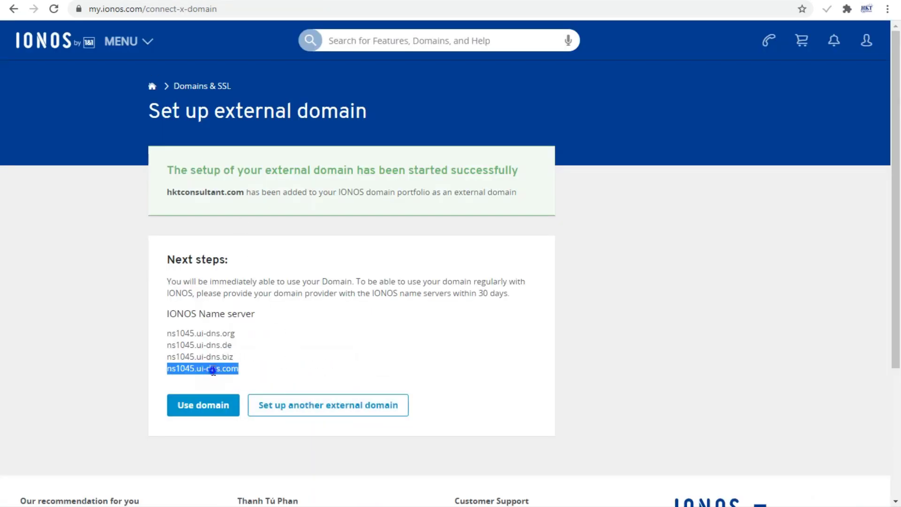
{"action": "right_click", "coordinate": [213, 370]}
{"action": "left_click", "coordinate": [223, 381]}
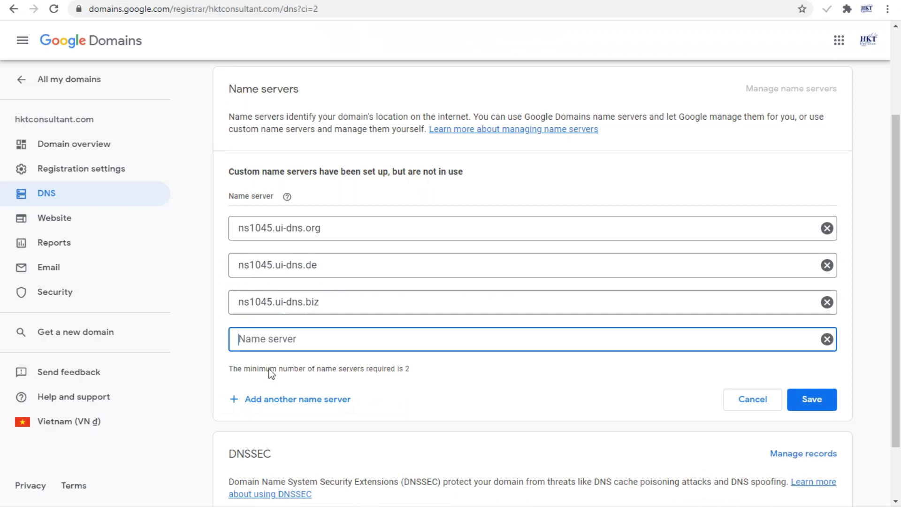
{"action": "right_click", "coordinate": [254, 341]}
{"action": "left_click", "coordinate": [286, 242]}
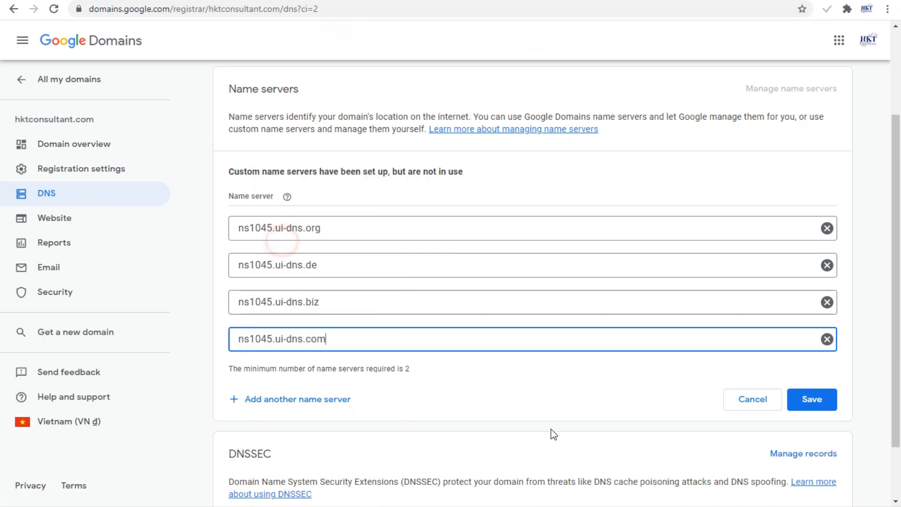
Save the four IONOS name servers and switch hktconsultant.com to these custom settings
{"action": "left_click", "coordinate": [804, 406]}
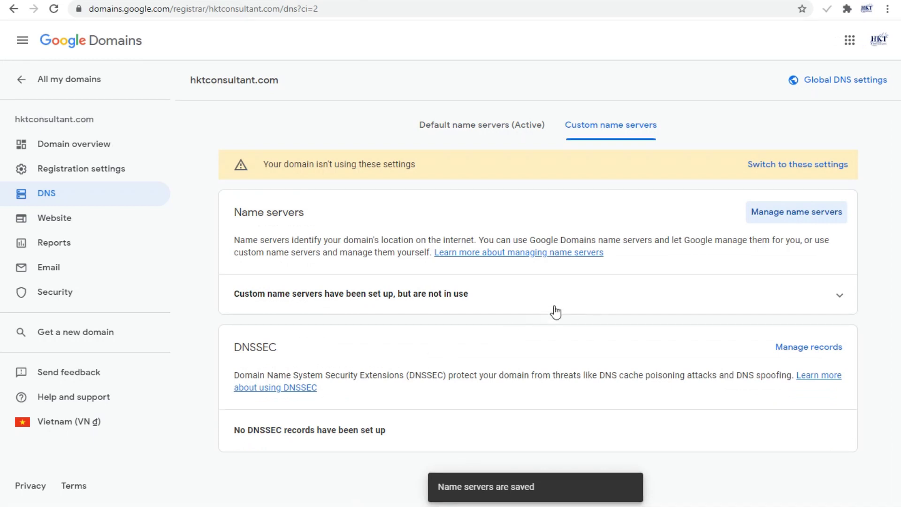
{"action": "left_click", "coordinate": [765, 170]}
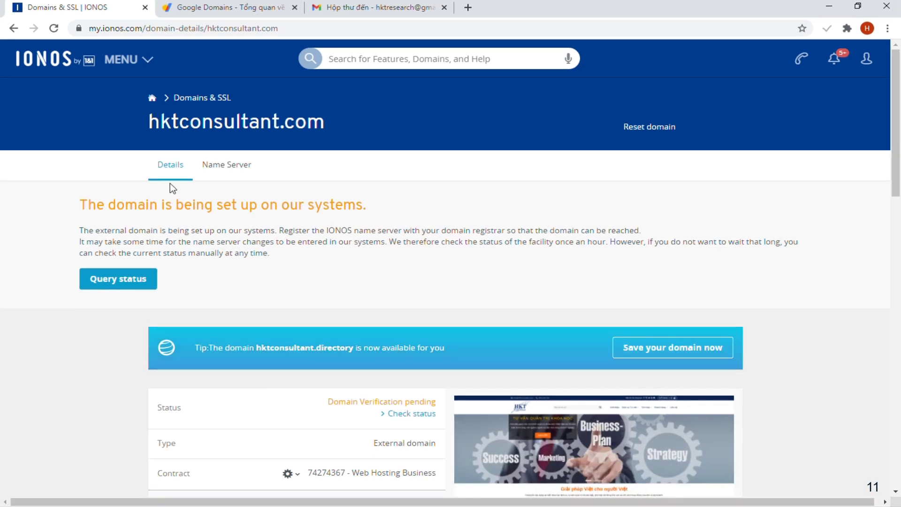
Go to IONOS Domains & SSL to see hktconsultant.com pending verification
{"action": "left_click", "coordinate": [122, 64]}
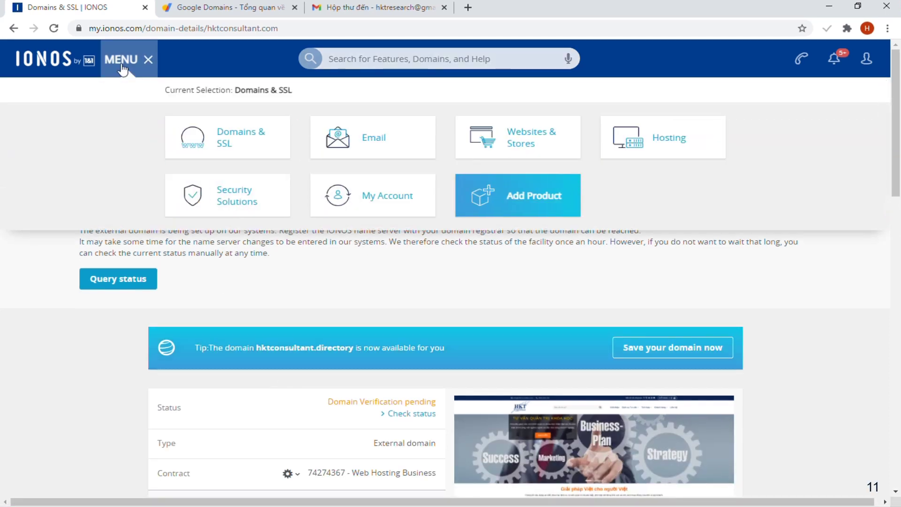
{"action": "left_click", "coordinate": [229, 135]}
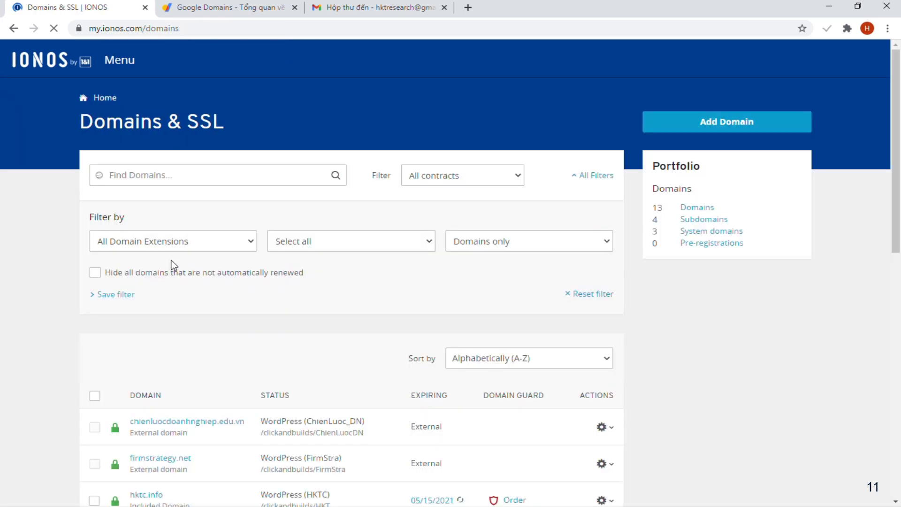
{"action": "scroll", "coordinate": [173, 369], "scroll_direction": "down", "scroll_amount": 1}
{"action": "scroll", "coordinate": [174, 368], "scroll_direction": "down", "scroll_amount": 2}
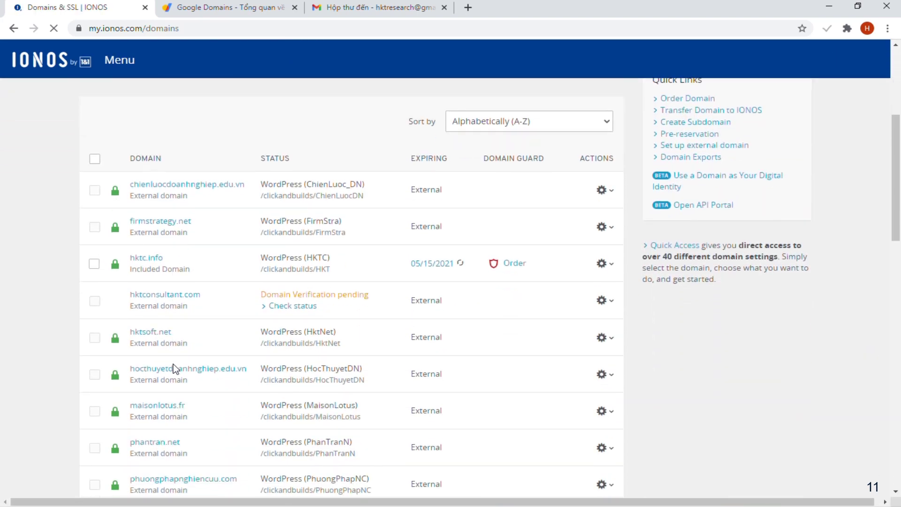